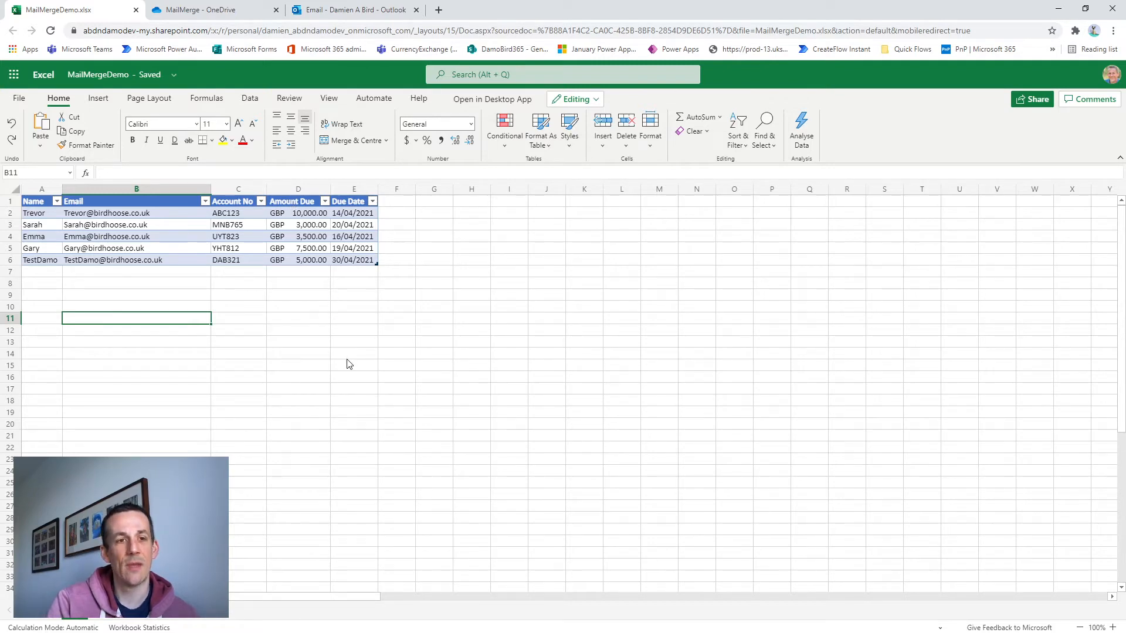
Switch to OneDrive and examine the customer PDF files stored in the MailMerge folder
left_click(233, 15)
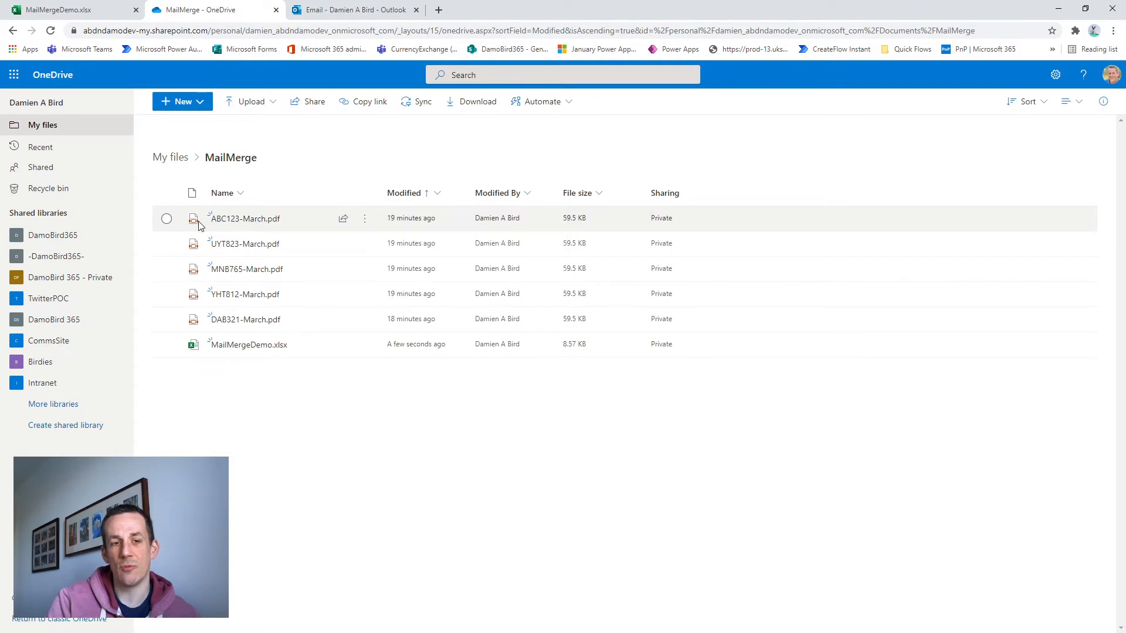
mouse_move(226, 225)
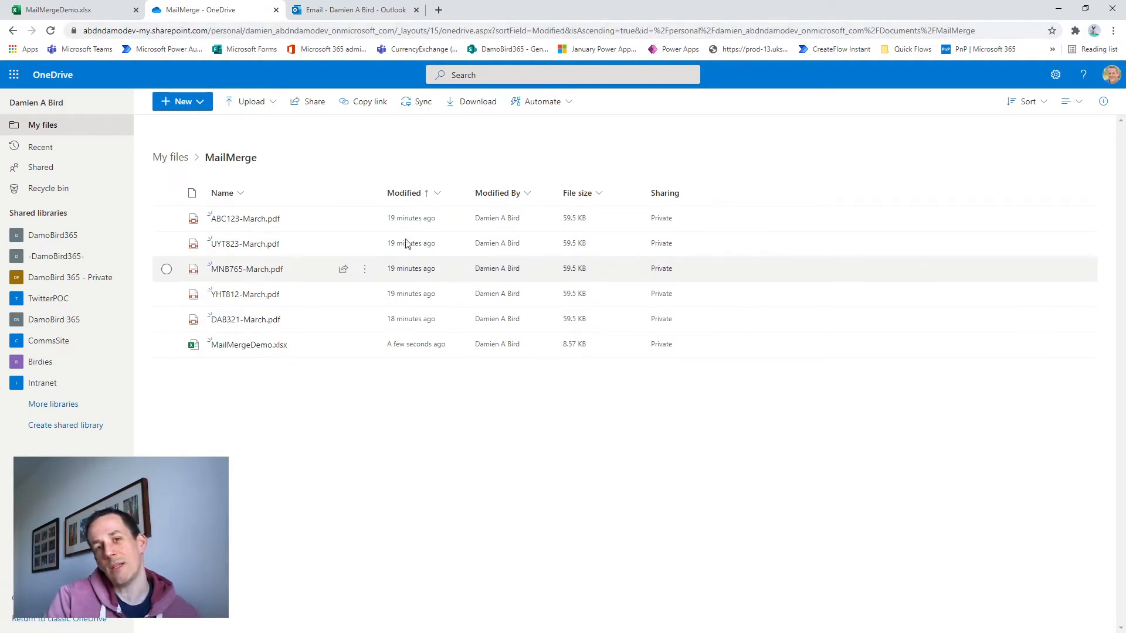
Create a manually triggered flow in Power Automate and add the copied DamoBird365MailMergeWithAttachment scope from the clipboard as its next step
left_click(438, 10)
left_click(848, 51)
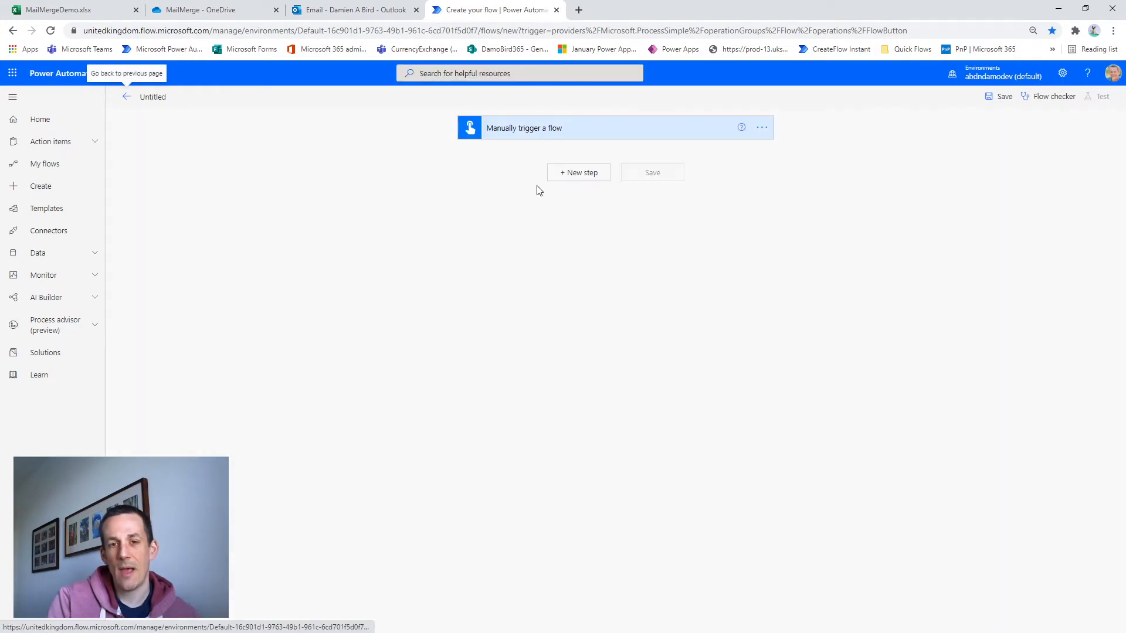
left_click(577, 176)
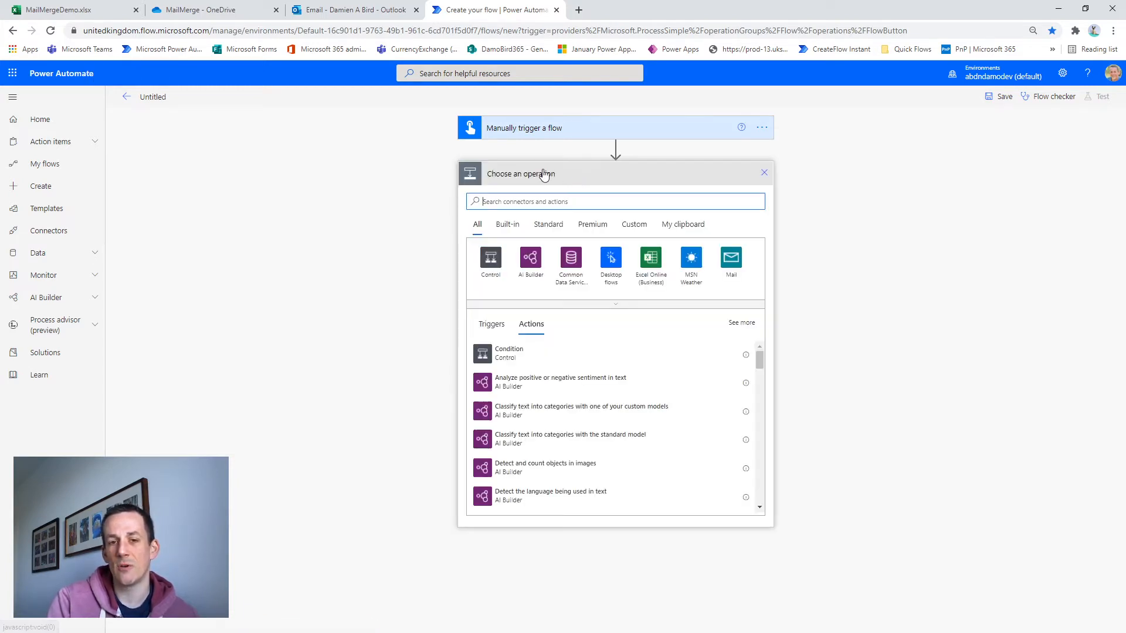
left_click(683, 224)
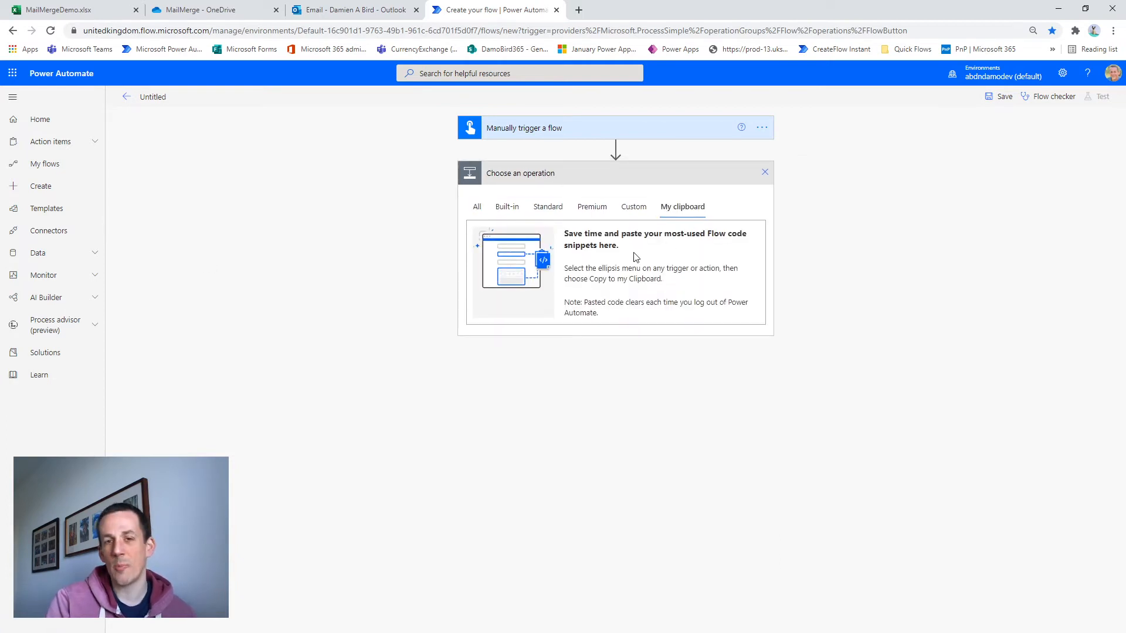
key("ctrl+v")
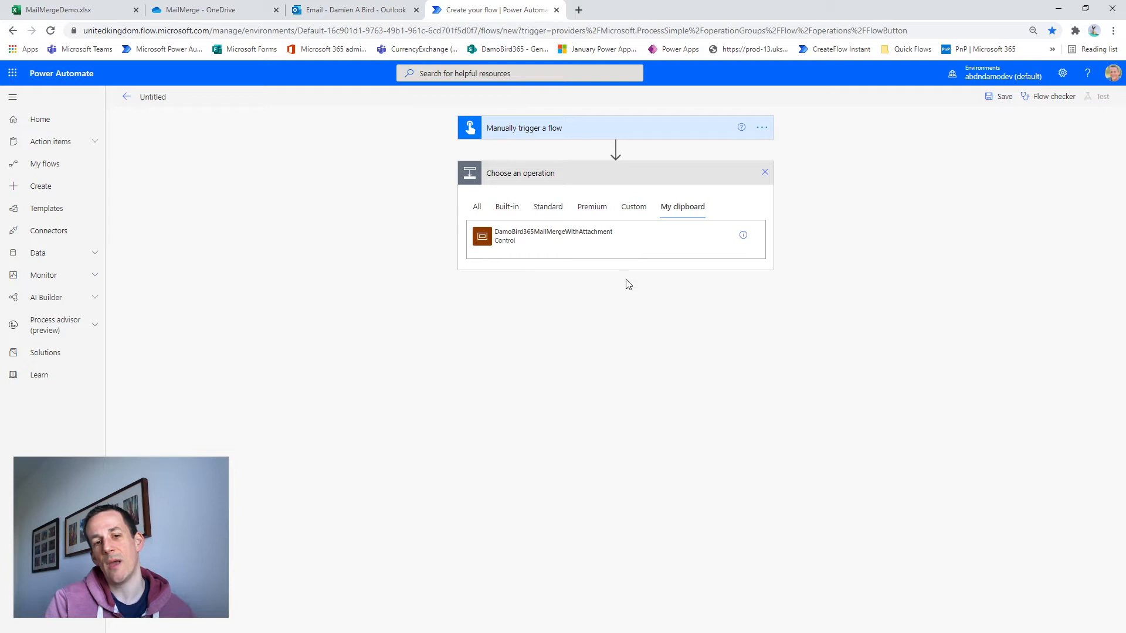
left_click(578, 237)
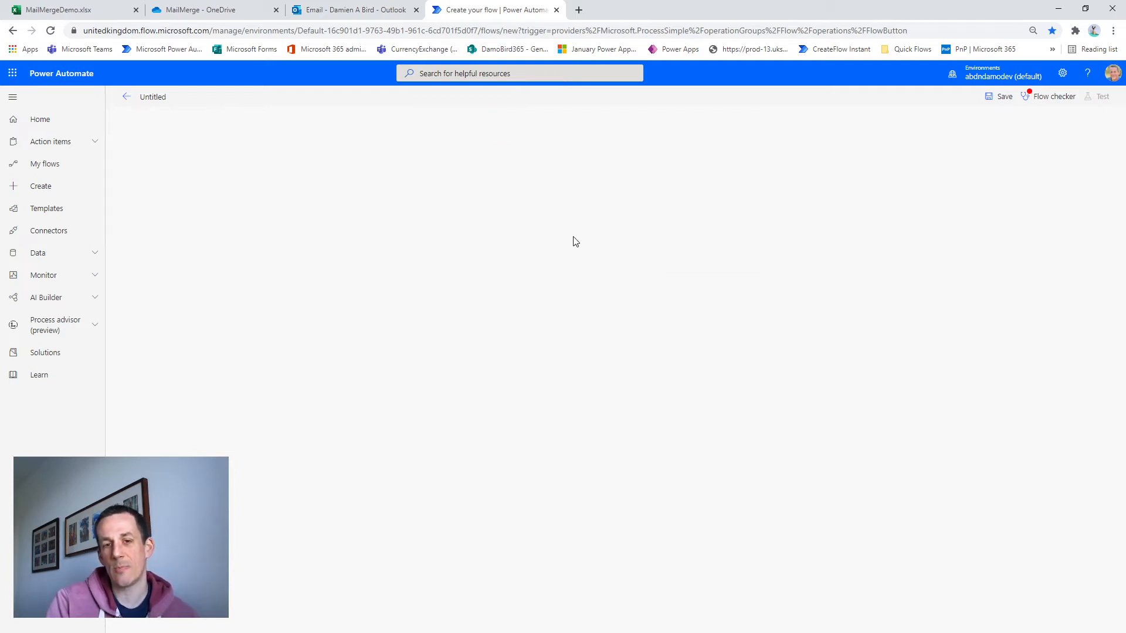
Expand the mail merge scope and review the settings of its List rows present in a table, Get past time and PreviousMonth actions
left_click(572, 179)
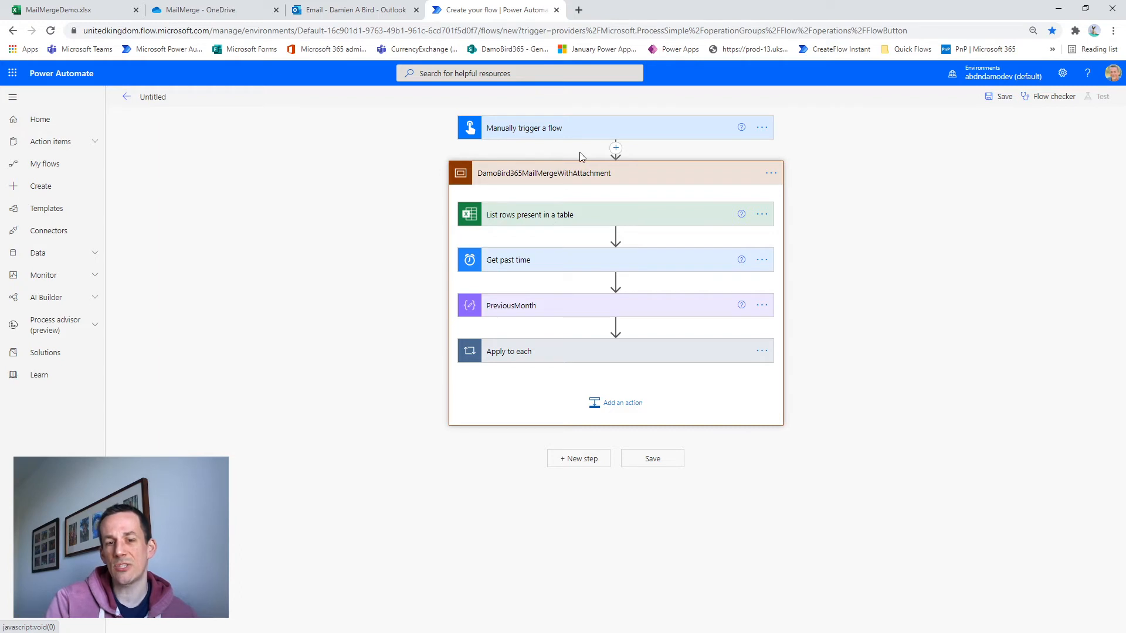
left_click(549, 217)
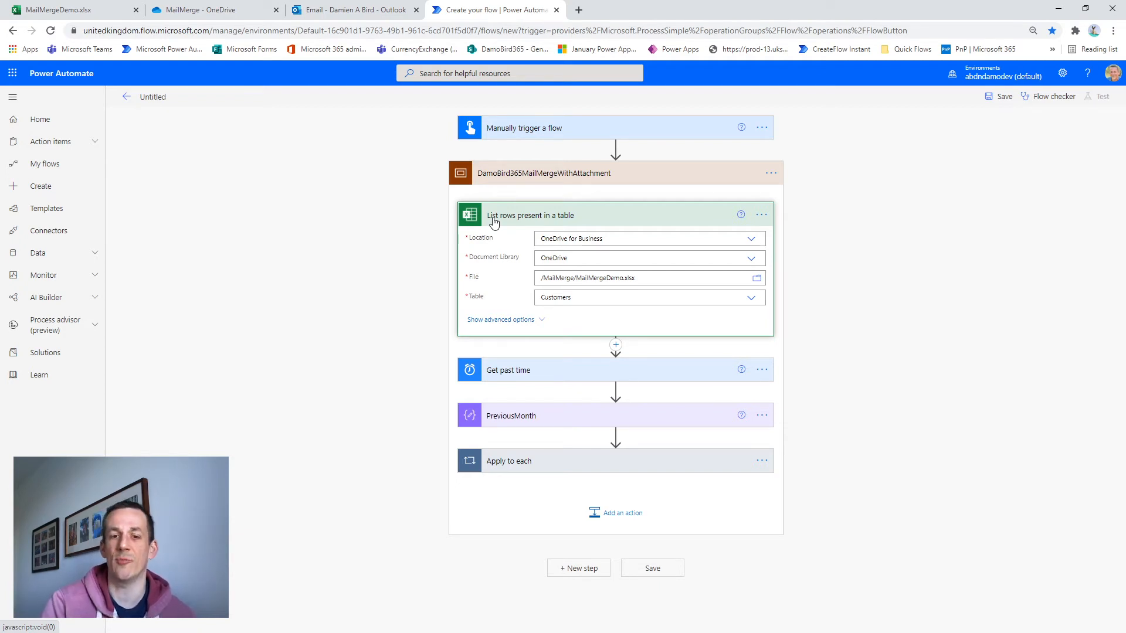
left_click(534, 381)
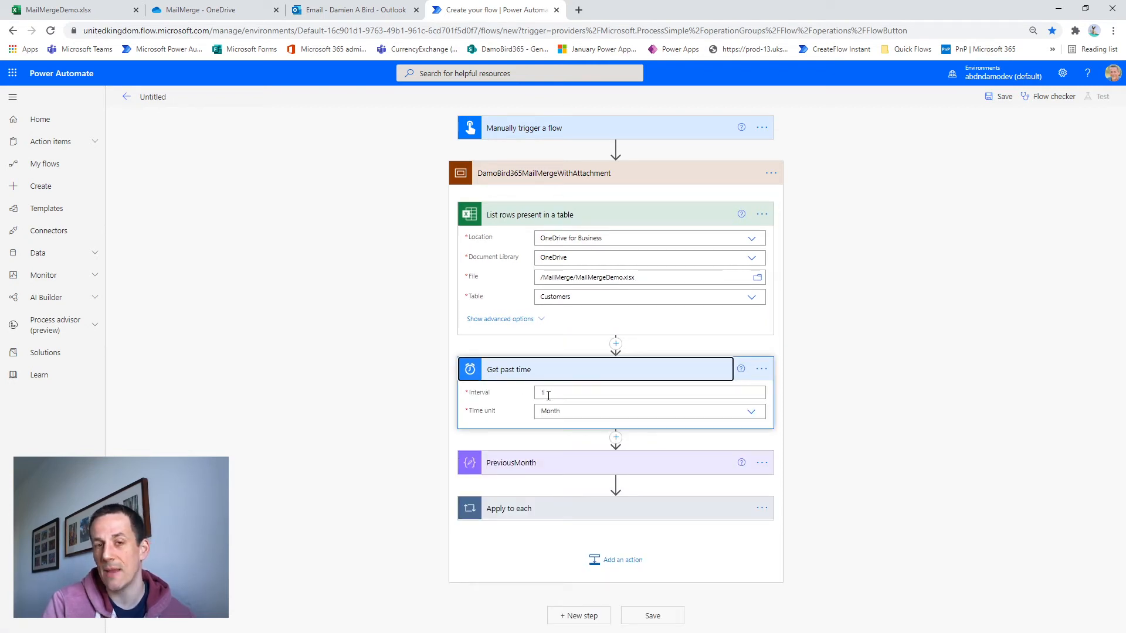
left_click(533, 471)
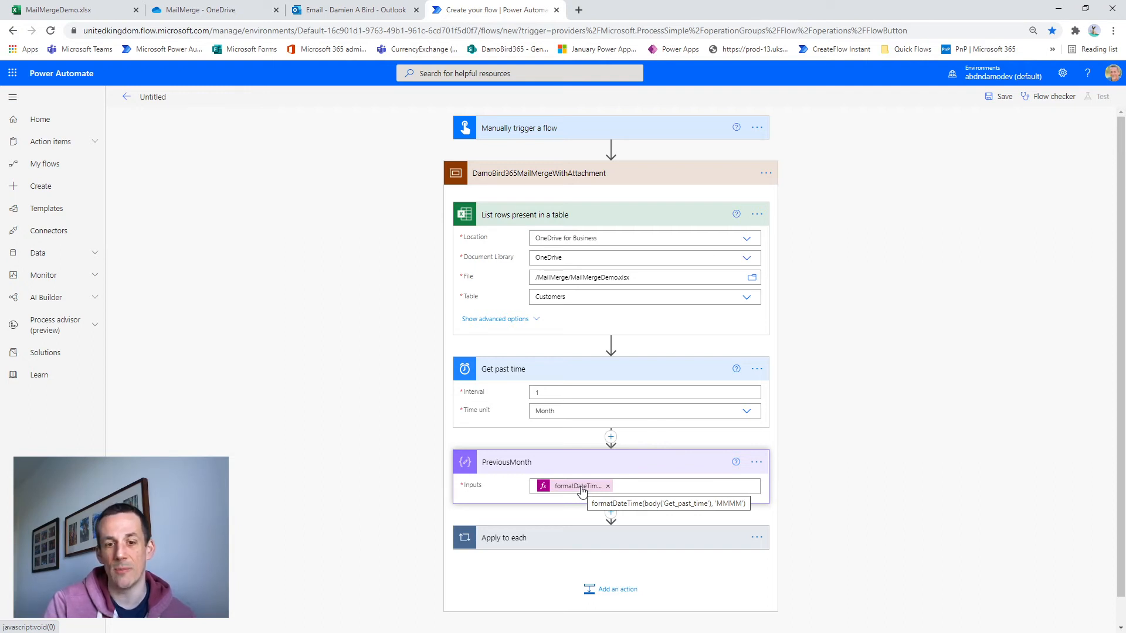
scroll(551, 493, "down", 1)
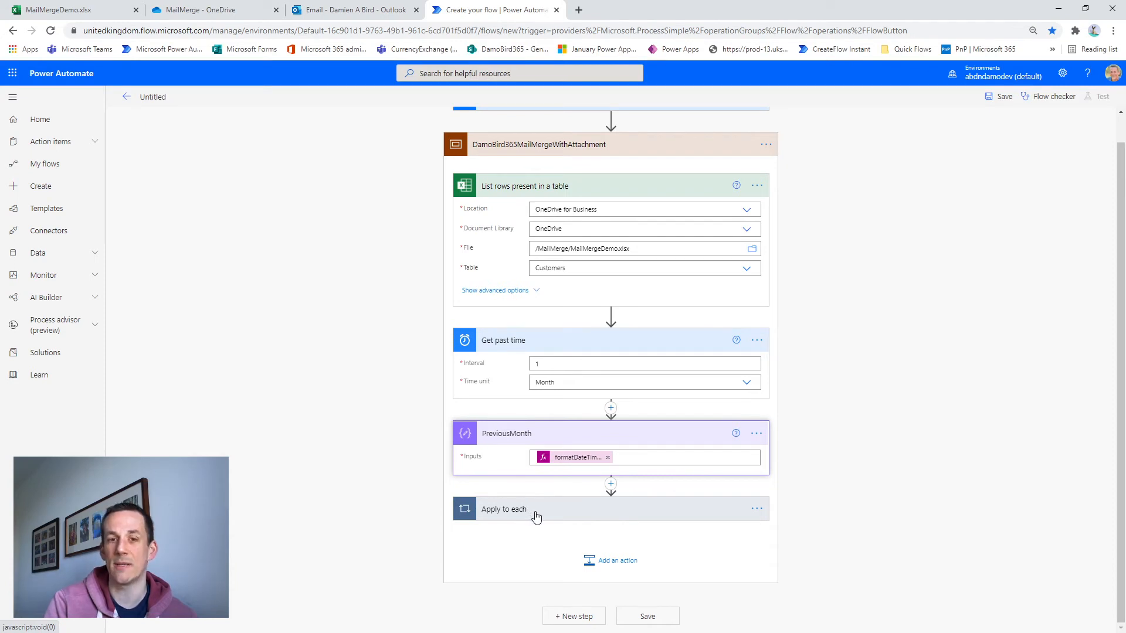
Examine the Apply to each loop's input and how its FilePath action builds the PDF path from the account number and previous month
left_click(557, 504)
scroll(560, 486, "down", 4)
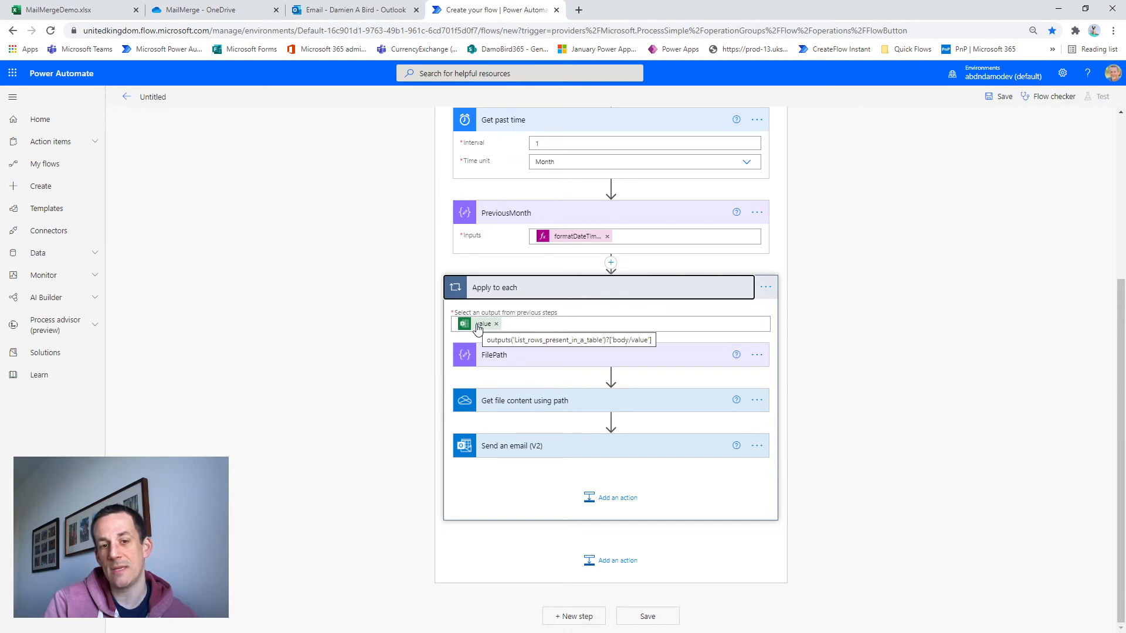
scroll(478, 328, "up", 5)
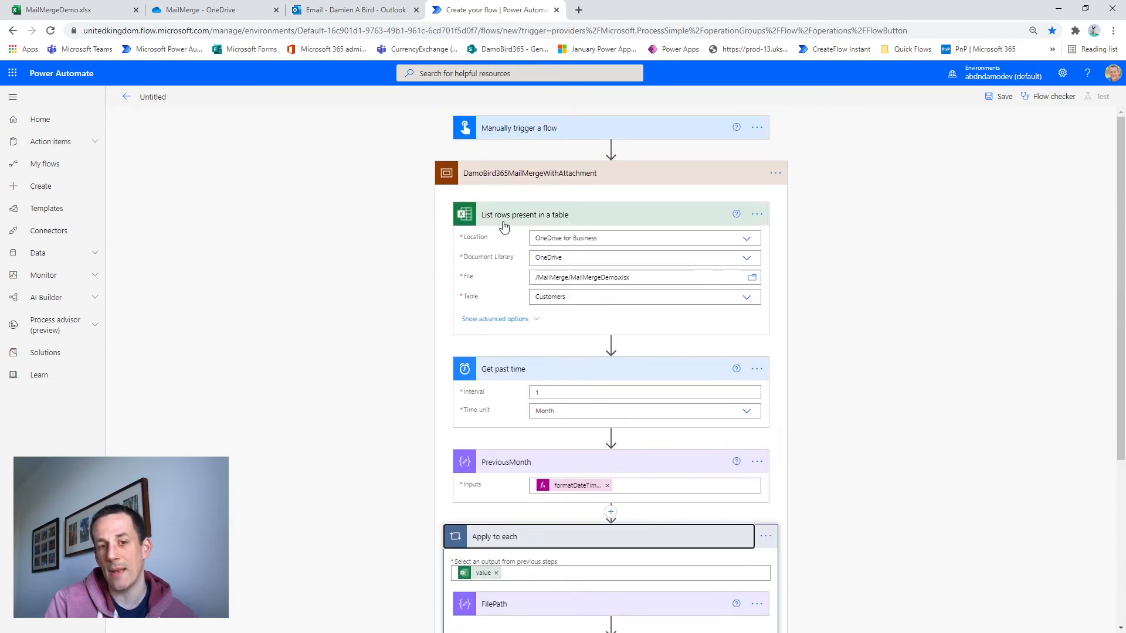
scroll(471, 258, "down", 4)
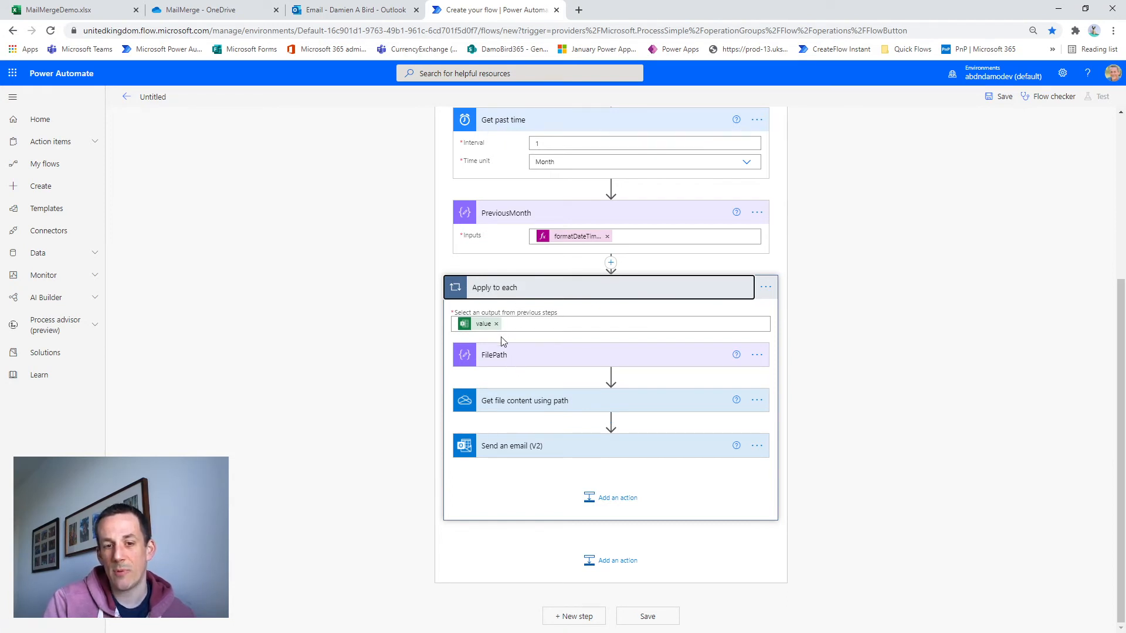
left_click(502, 362)
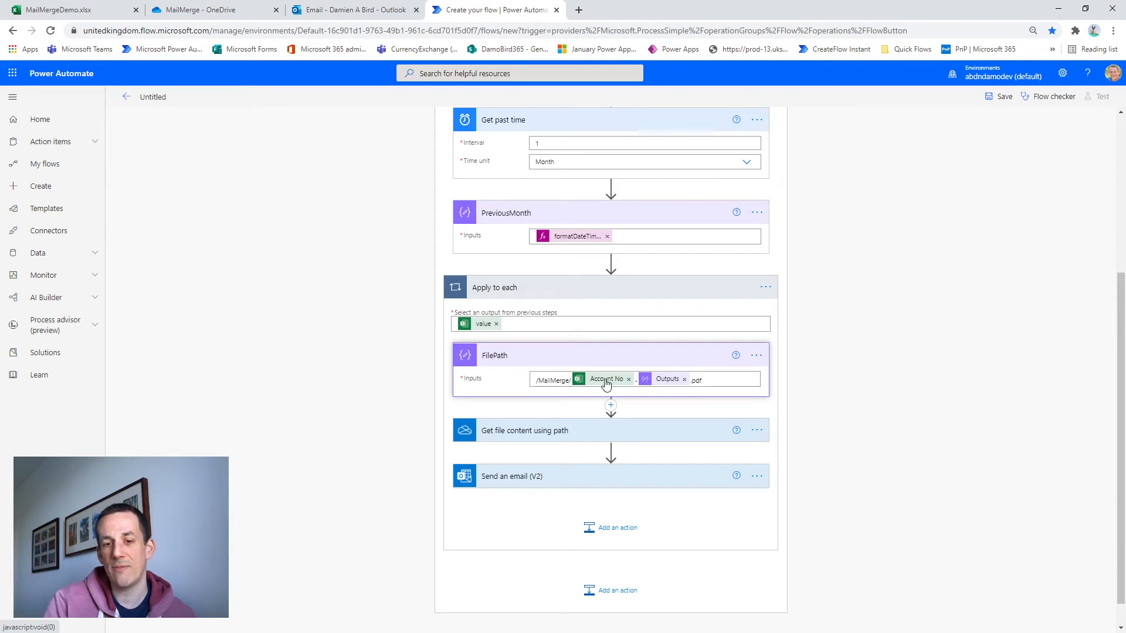
mouse_move(606, 383)
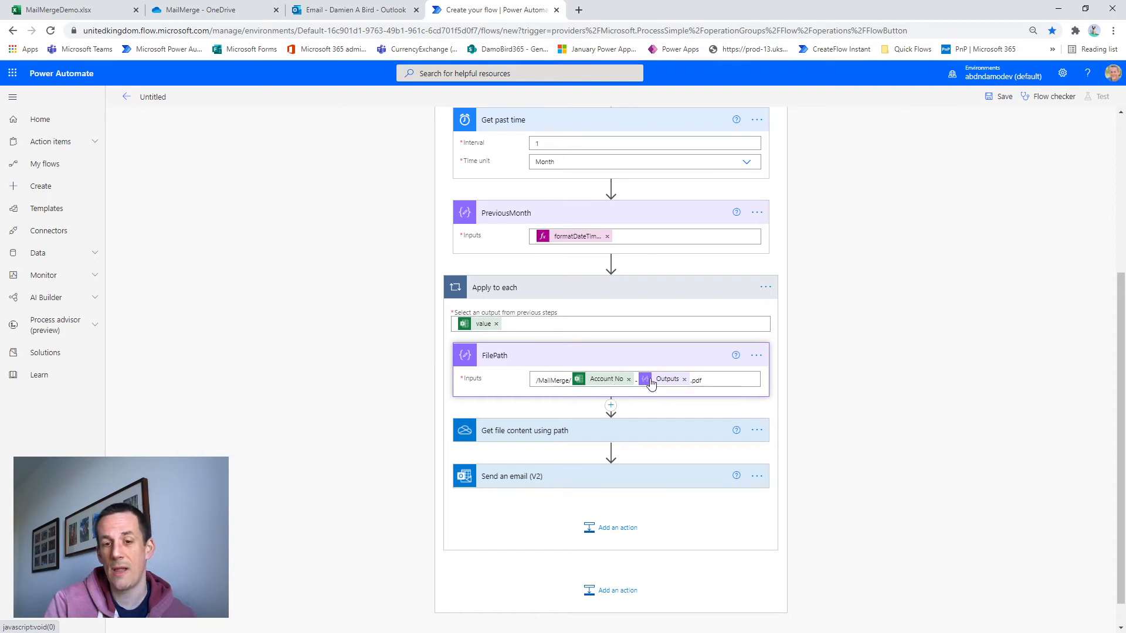
mouse_move(663, 383)
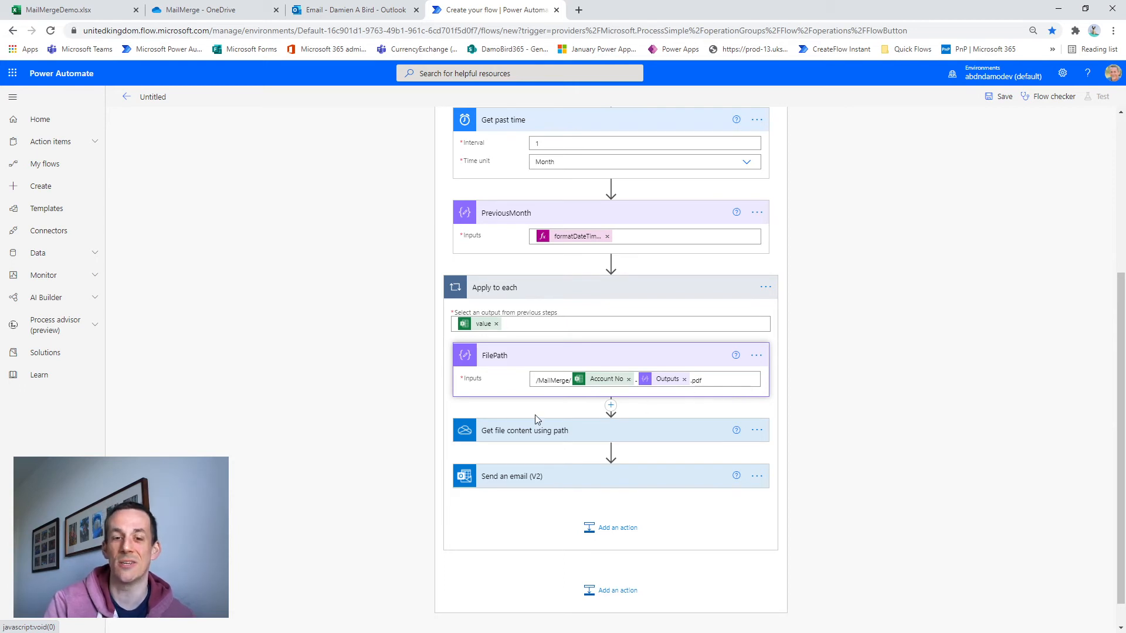
Review the file path in Get file content using path and the recipient, subject and body in Send an email (V2)
left_click(505, 431)
scroll(514, 432, "down", 1)
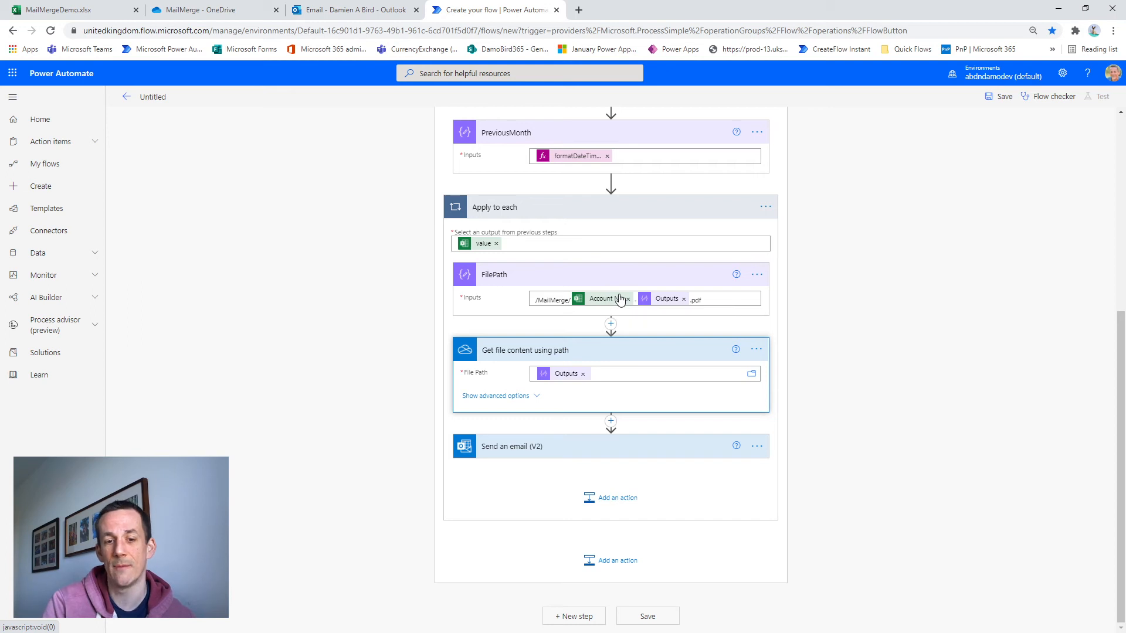
left_click(538, 452)
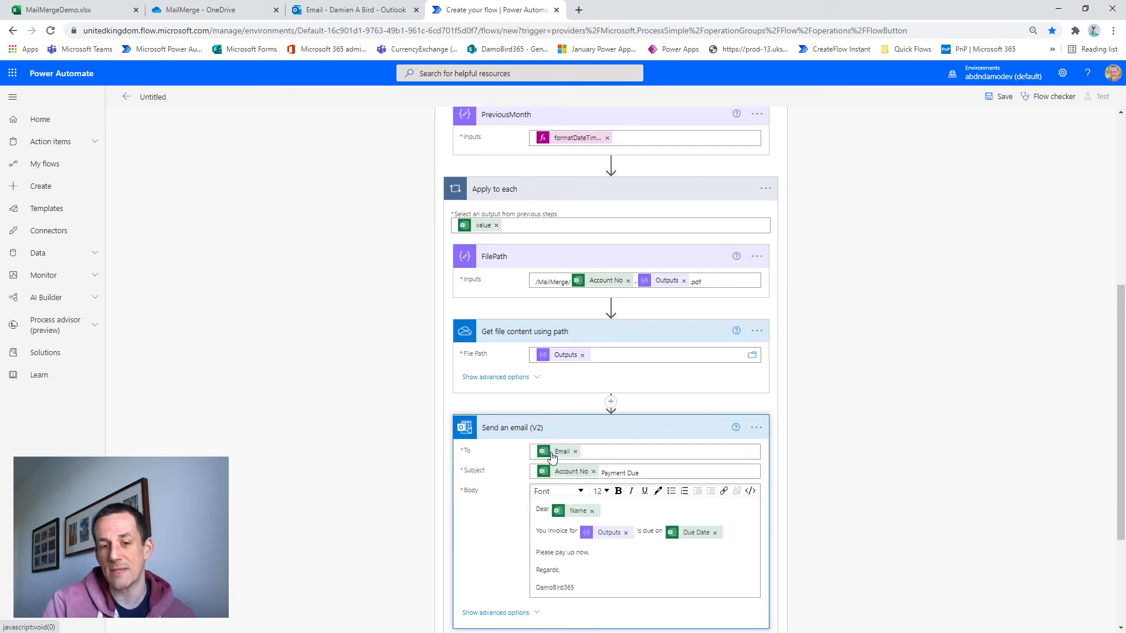
scroll(551, 458, "down", 3)
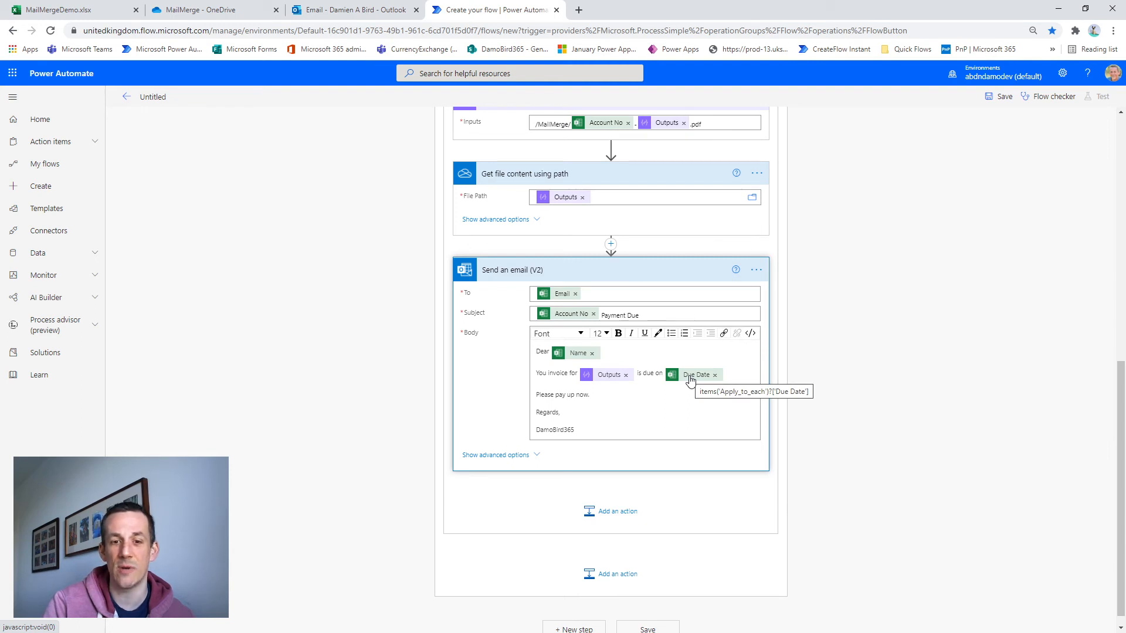
Save the flow and run a manual test of it using the existing Excel, OneDrive and Outlook connections
left_click(997, 97)
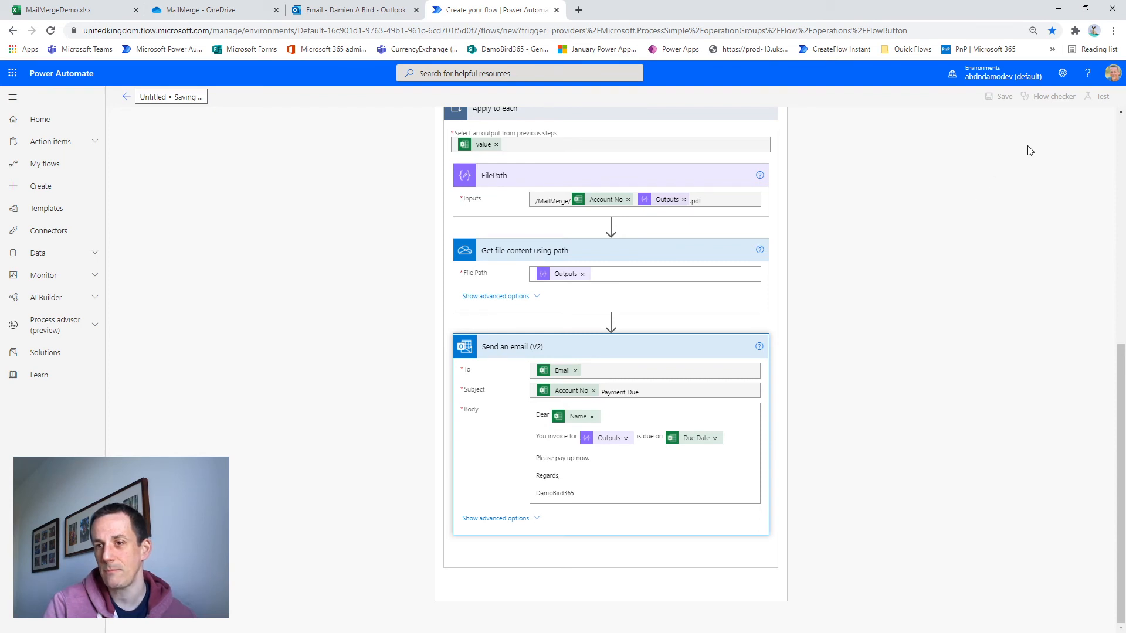
left_click(1100, 98)
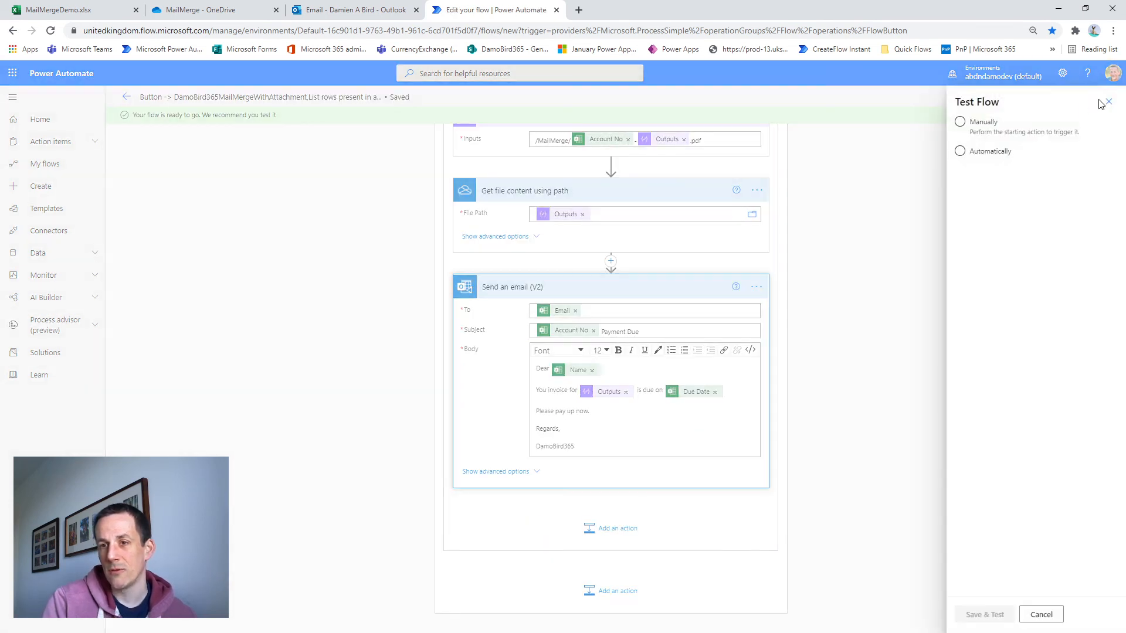
left_click(975, 123)
left_click(985, 615)
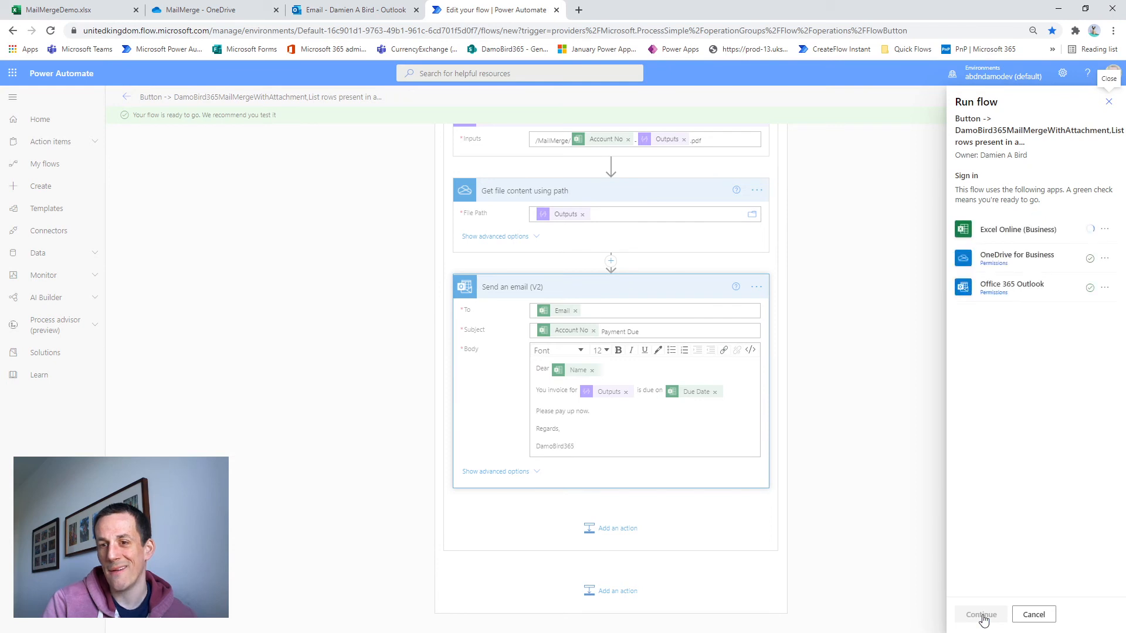
left_click(982, 615)
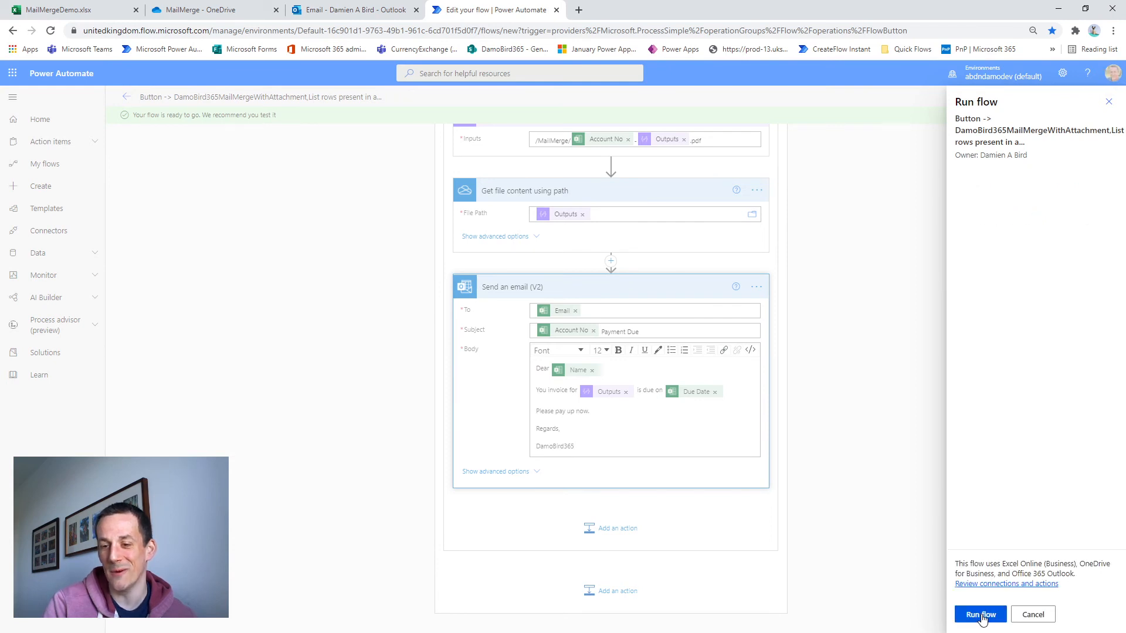
left_click(983, 618)
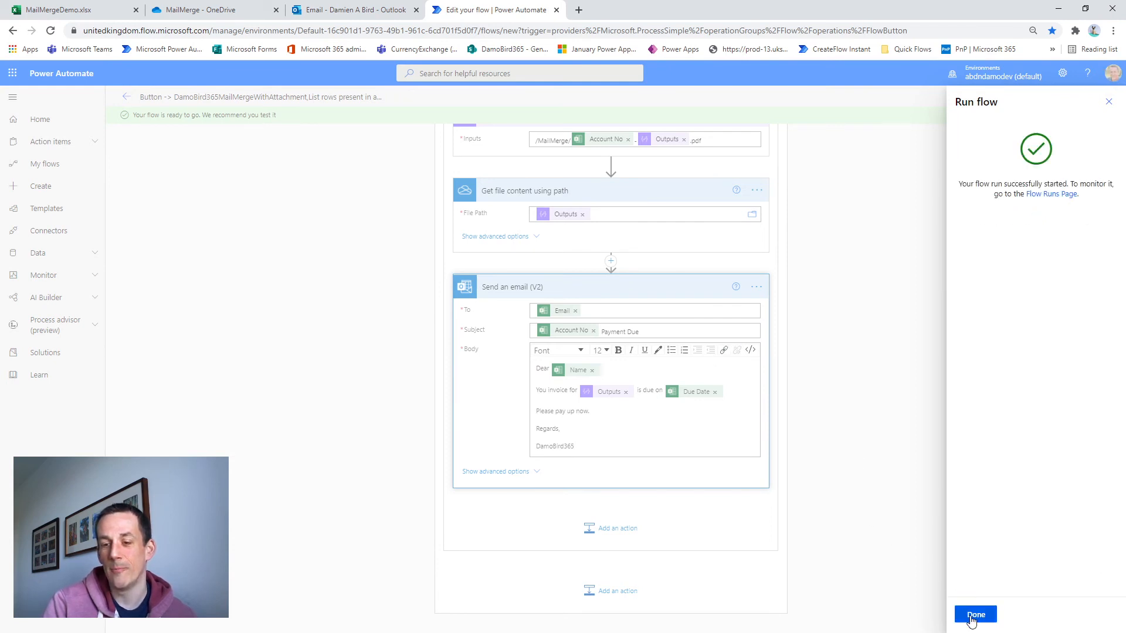
left_click(974, 616)
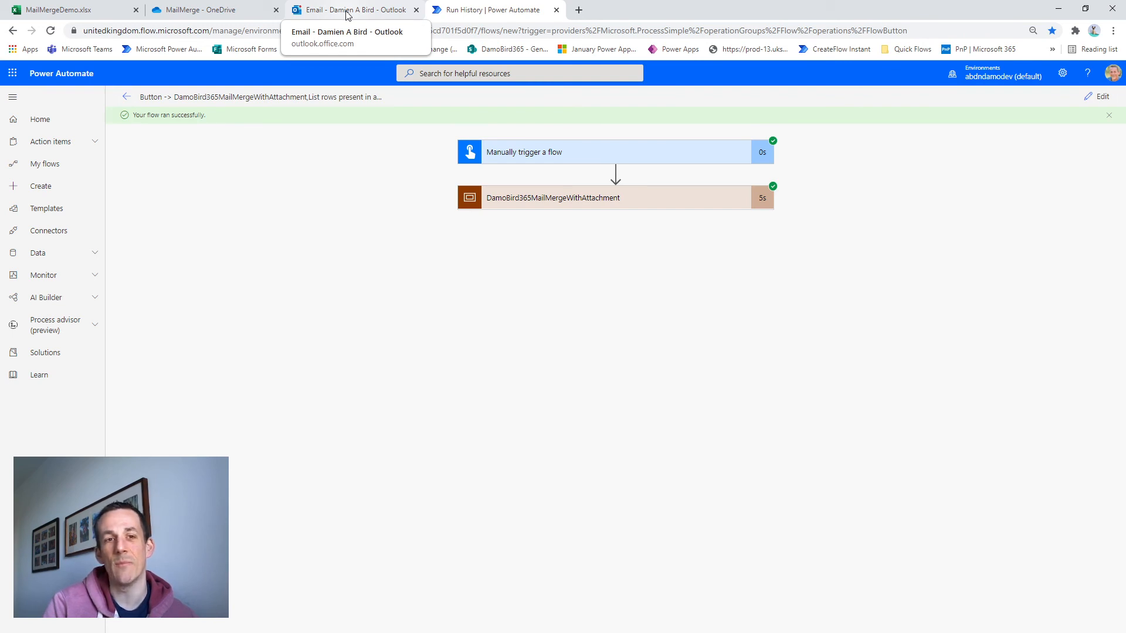
Switch to Outlook and open the newest Payment Due email, the one addressed to the test customer
left_click(347, 10)
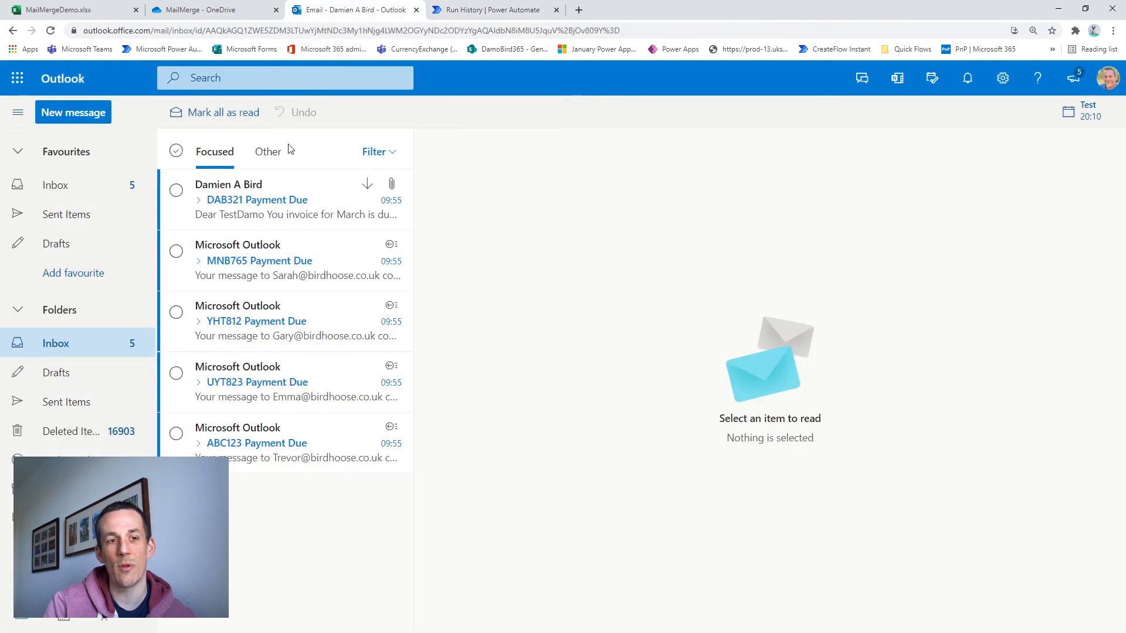
left_click(238, 211)
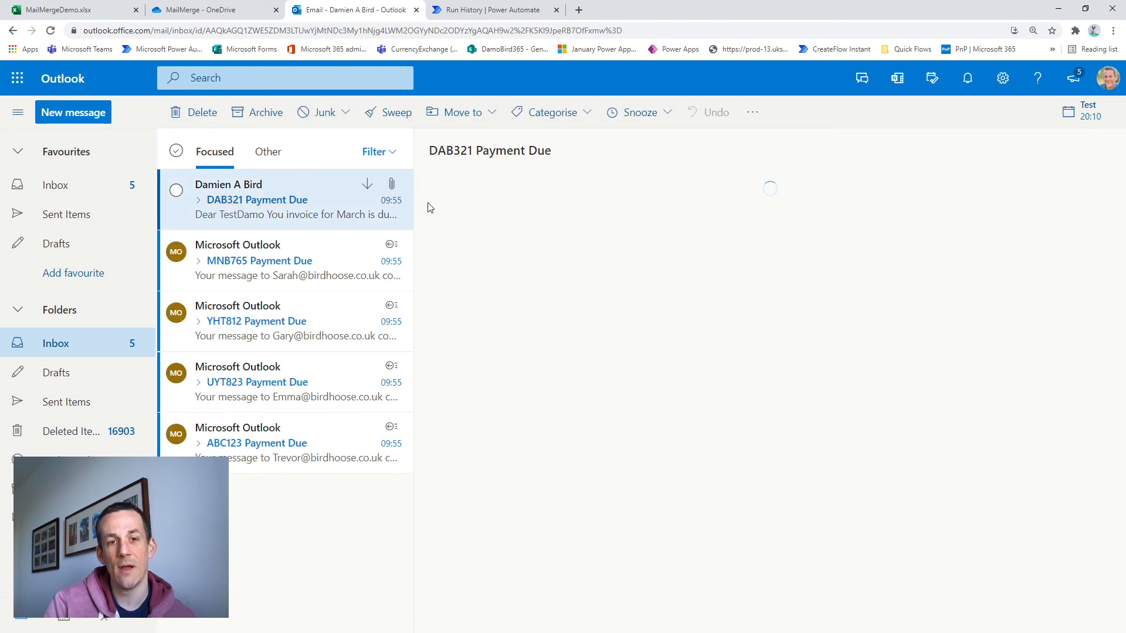